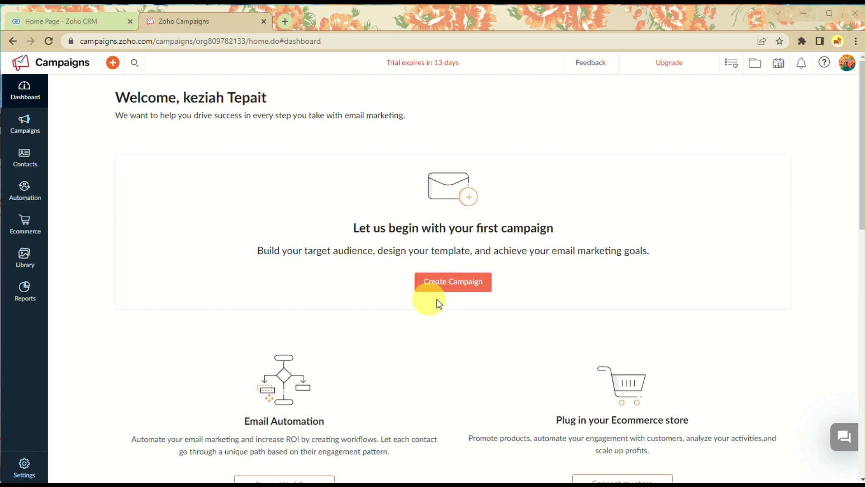
# Go from the Campaigns sidebar menu to Email Campaigns and start a new campaign to list the campaign types
pyautogui.click(28, 128)
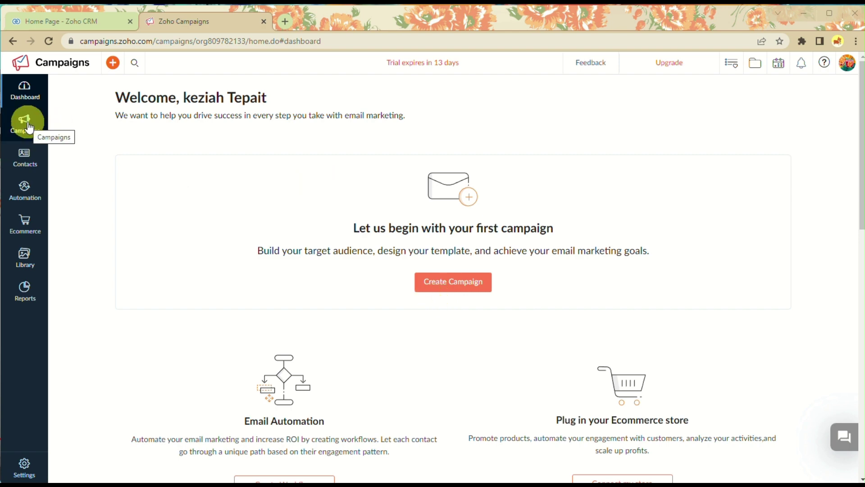
pyautogui.click(28, 126)
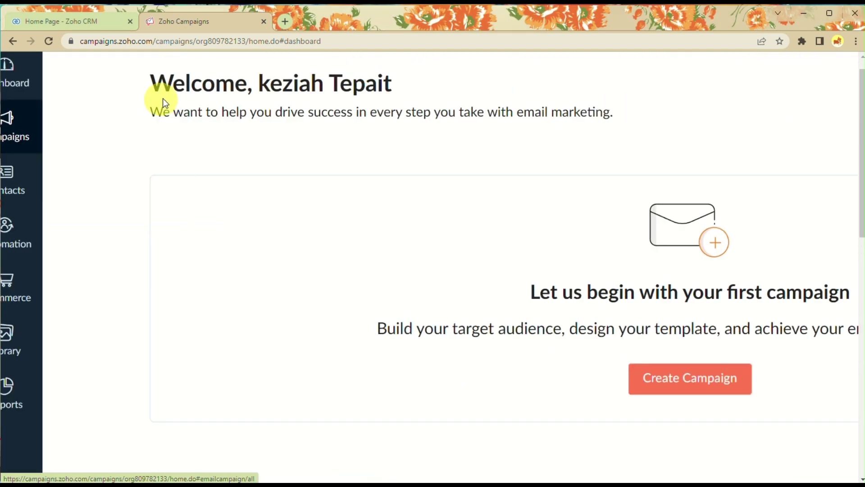
pyautogui.moveTo(20, 128)
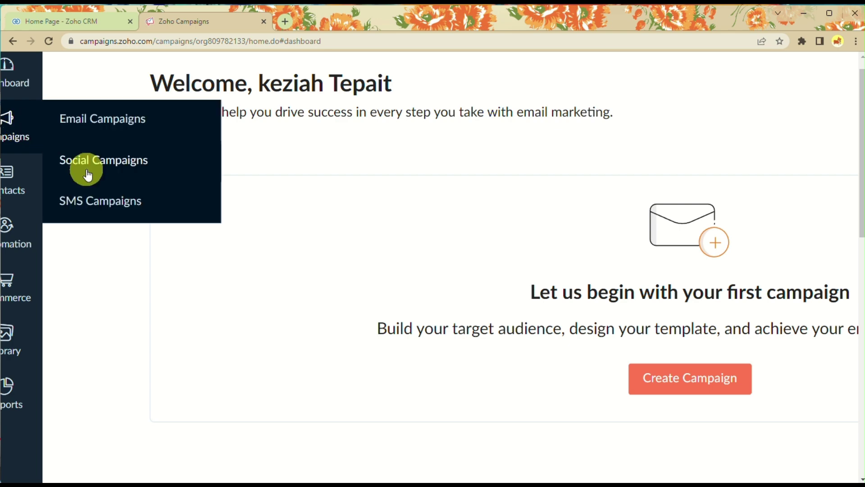
pyautogui.click(118, 119)
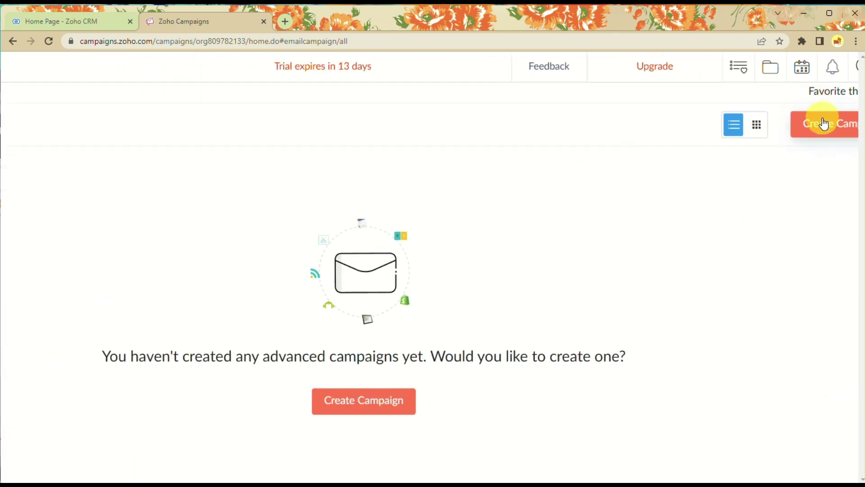
pyautogui.click(823, 123)
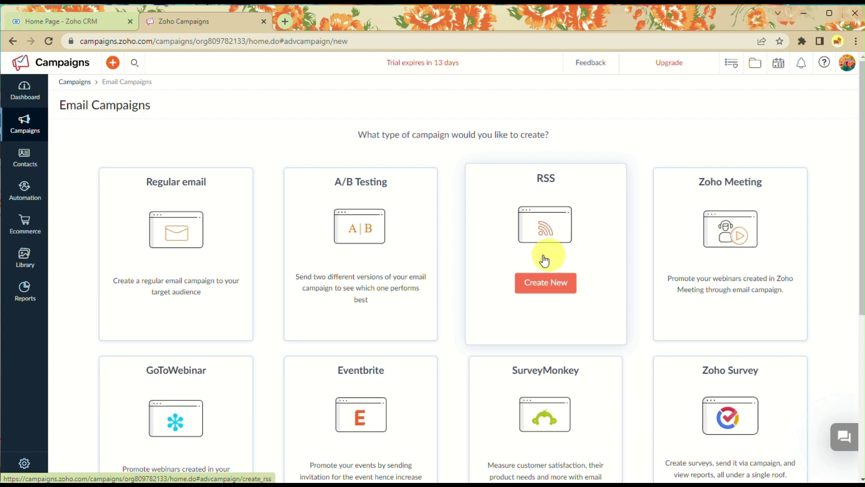
pyautogui.scroll(-2, 681, 344)
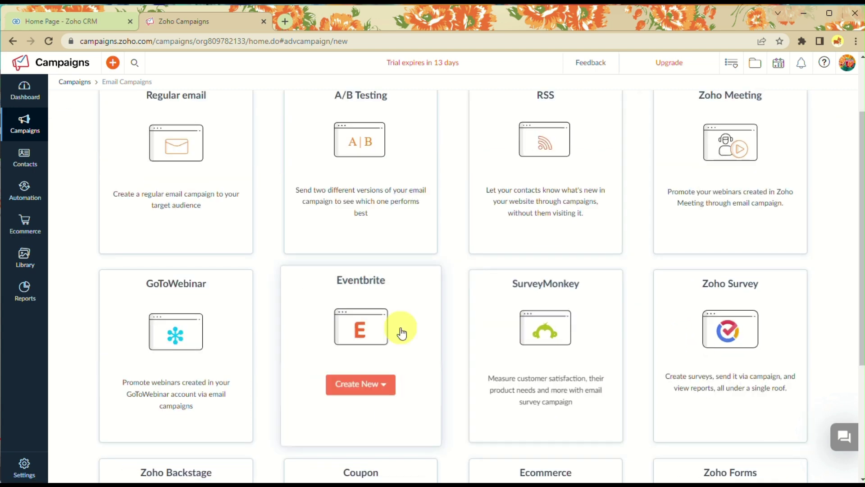
pyautogui.scroll(-2, 250, 337)
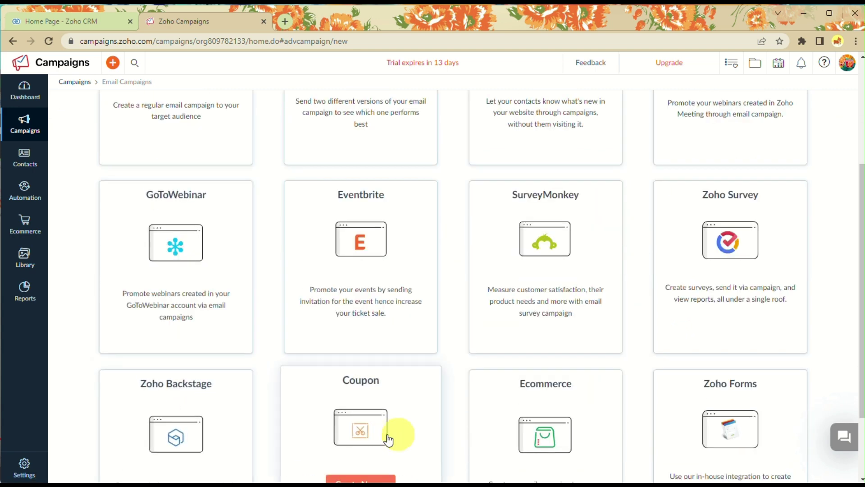
pyautogui.scroll(-2, 723, 414)
pyautogui.scroll(5, 723, 413)
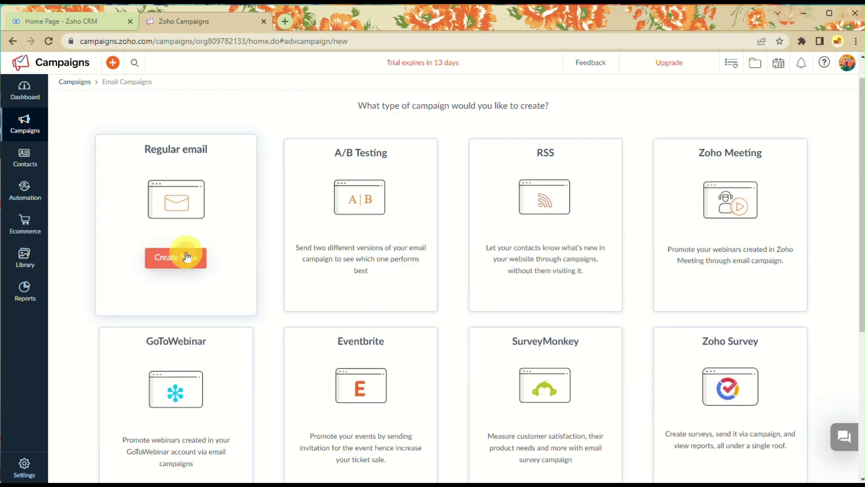
# Create a Regular email campaign named 'sample' under the Marketing topic and save it
pyautogui.click(186, 257)
pyautogui.click(369, 128)
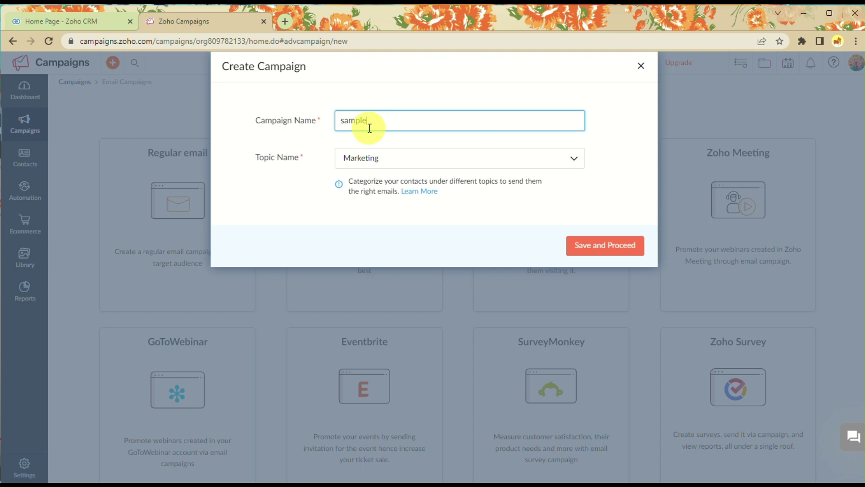
pyautogui.click(601, 250)
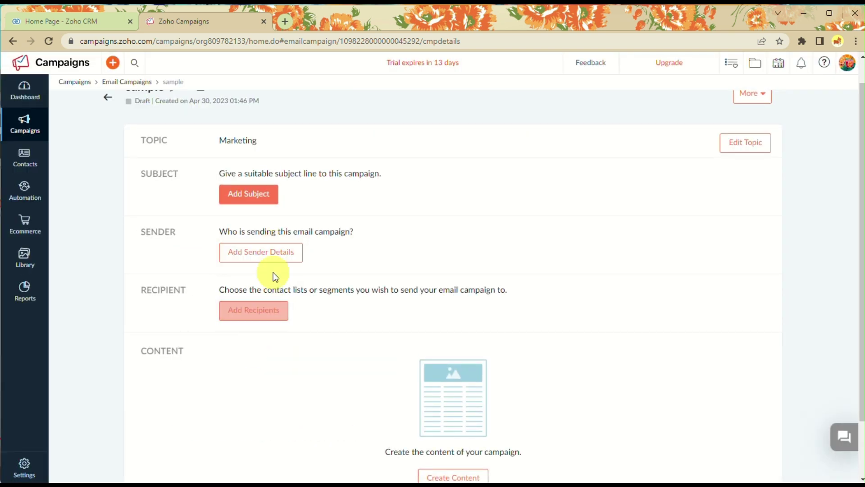
# Enter the sender name for the sample campaign, keep reply tracking off, and save the sender details
pyautogui.click(287, 252)
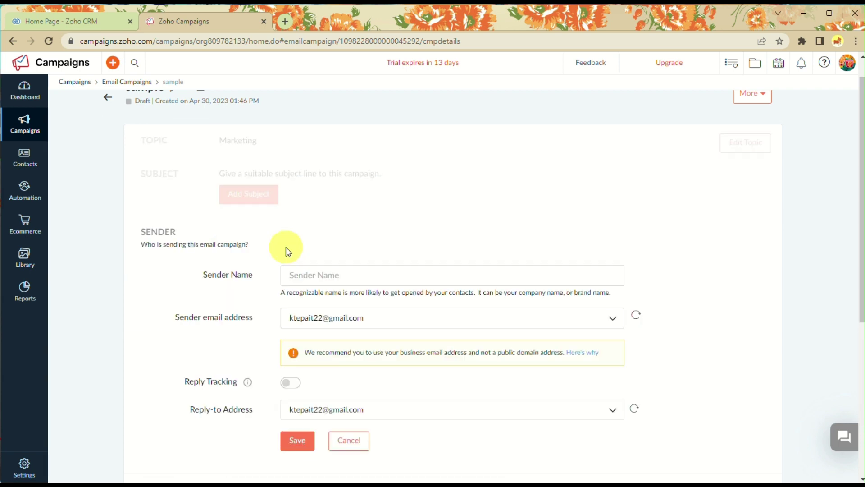
pyautogui.click(333, 269)
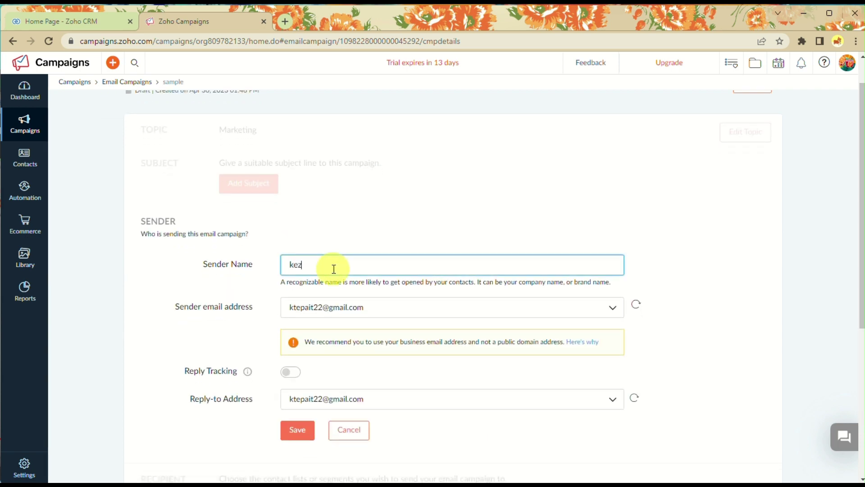
pyautogui.scroll(-4, 332, 266)
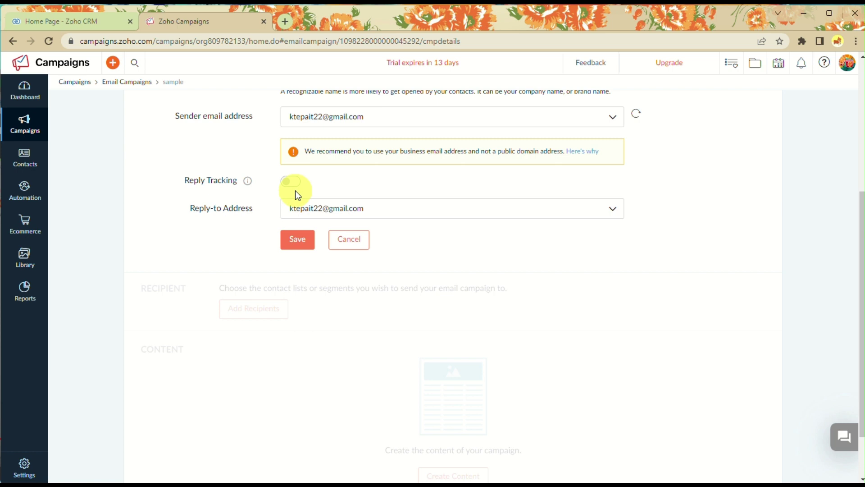
pyautogui.scroll(-1, 295, 190)
pyautogui.scroll(1, 300, 198)
pyautogui.click(293, 174)
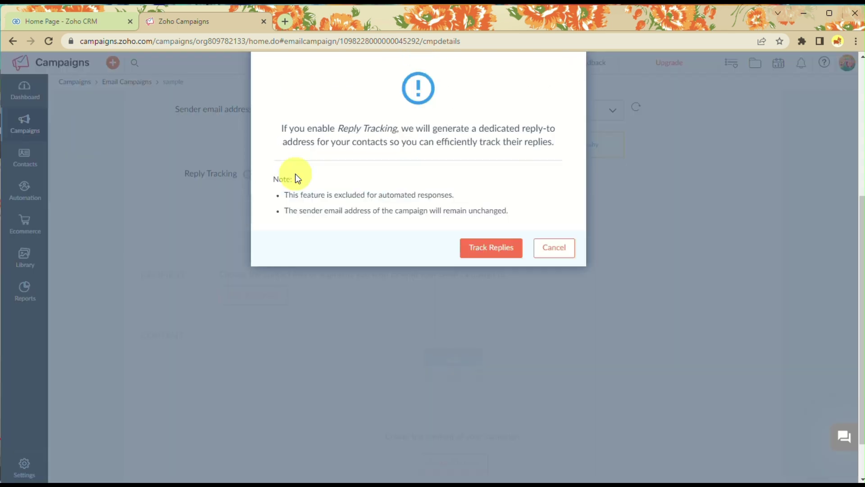
pyautogui.click(561, 248)
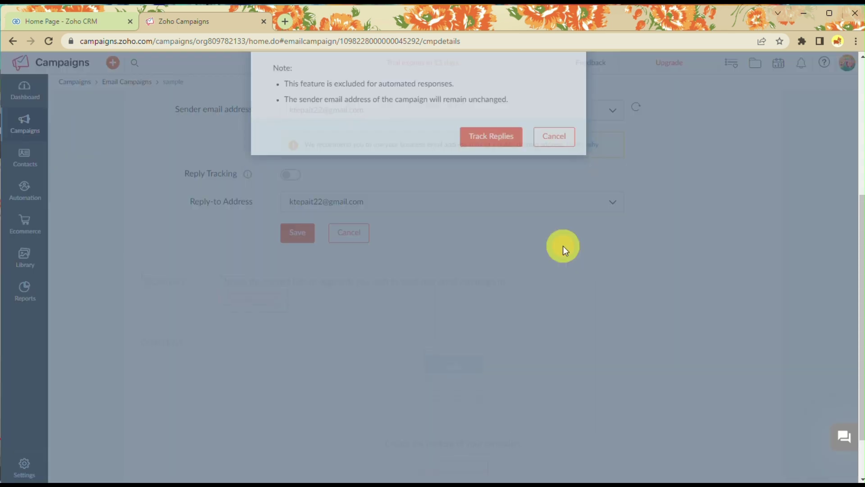
pyautogui.scroll(1, 362, 227)
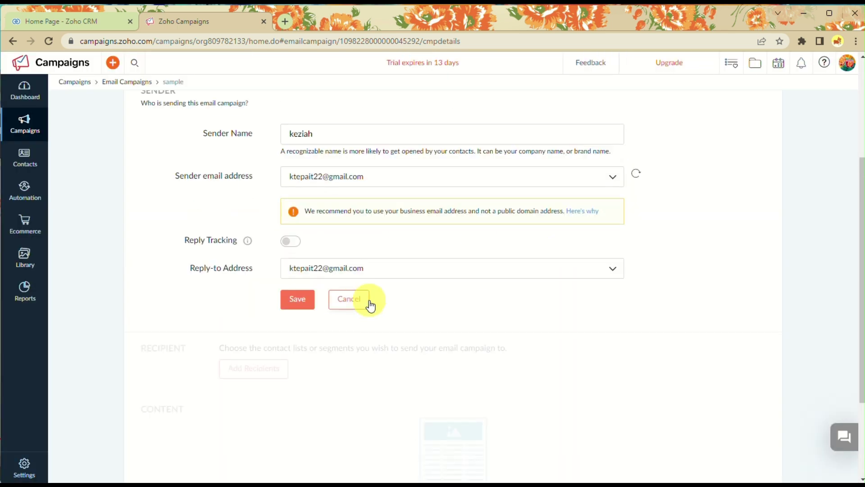
pyautogui.click(297, 300)
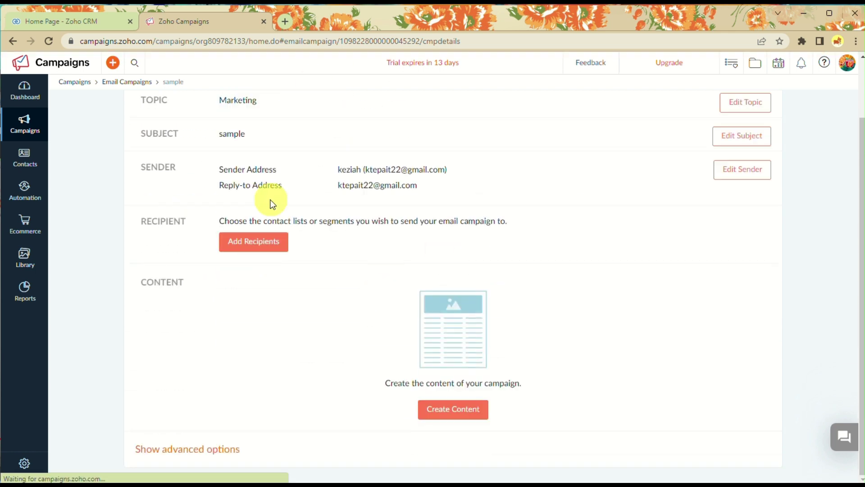
# Pick My Sample List from the mailing lists as the campaign's recipients and save
pyautogui.scroll(1, 271, 200)
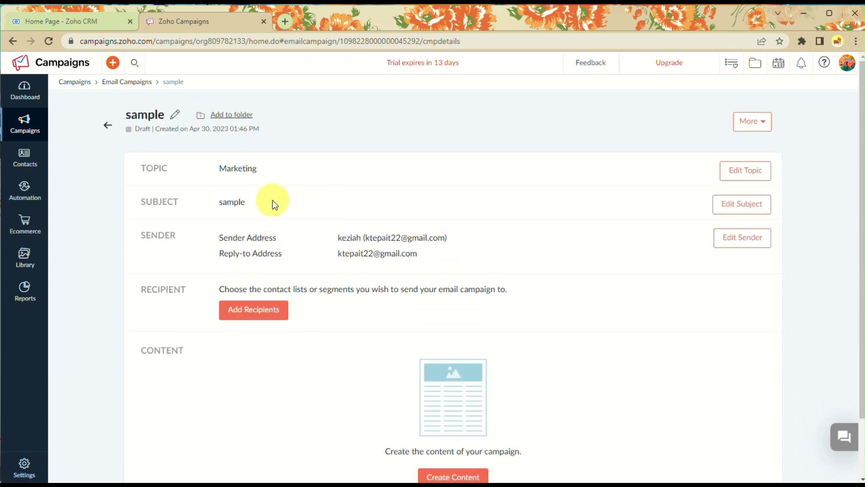
pyautogui.click(258, 312)
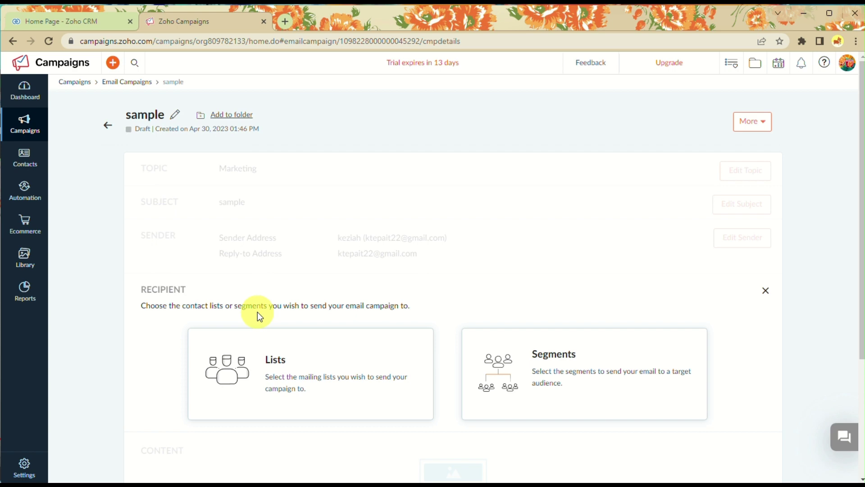
pyautogui.scroll(-1, 464, 348)
pyautogui.click(335, 354)
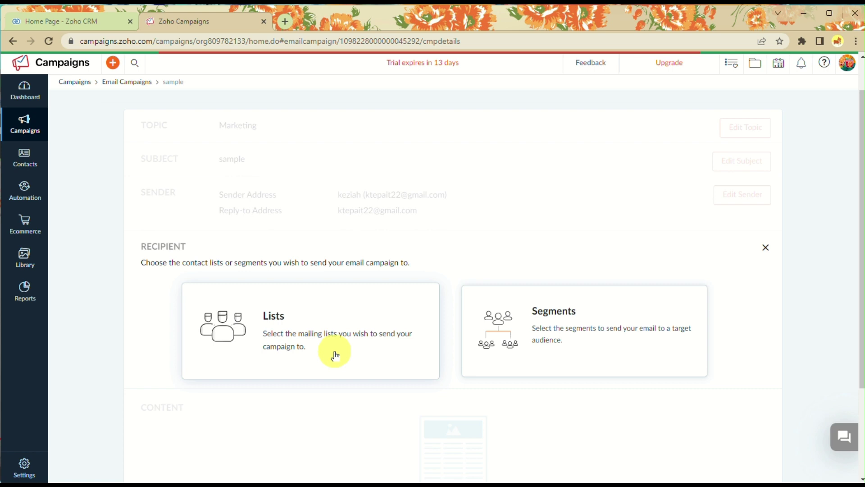
pyautogui.scroll(-2, 338, 333)
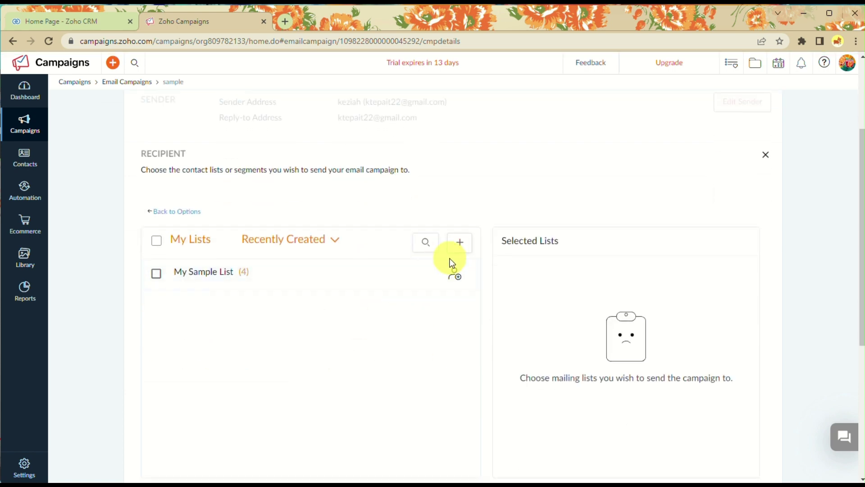
pyautogui.click(457, 238)
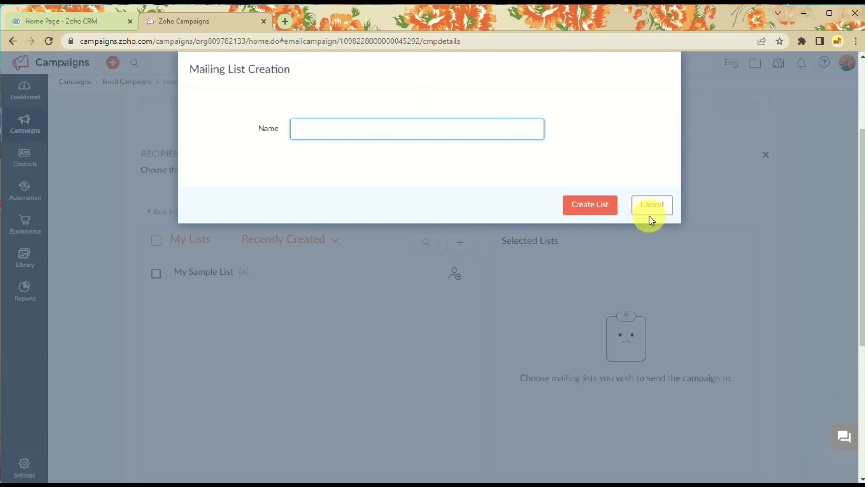
pyautogui.click(666, 208)
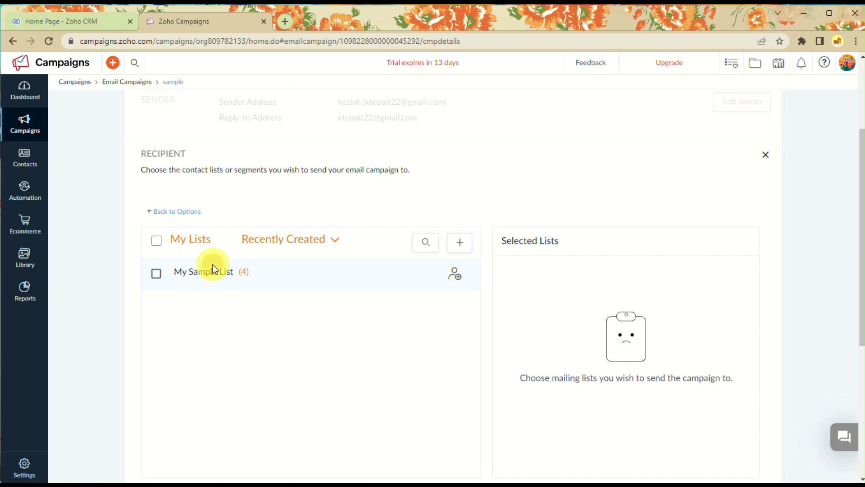
pyautogui.click(155, 273)
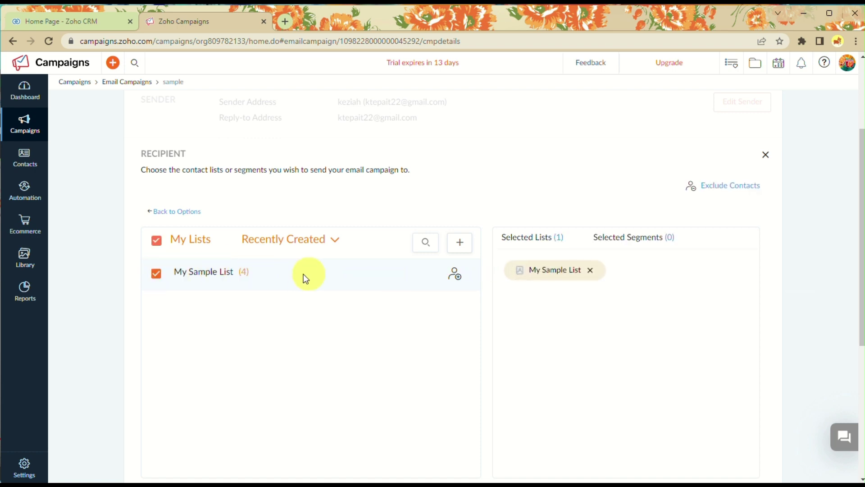
pyautogui.scroll(-3, 375, 358)
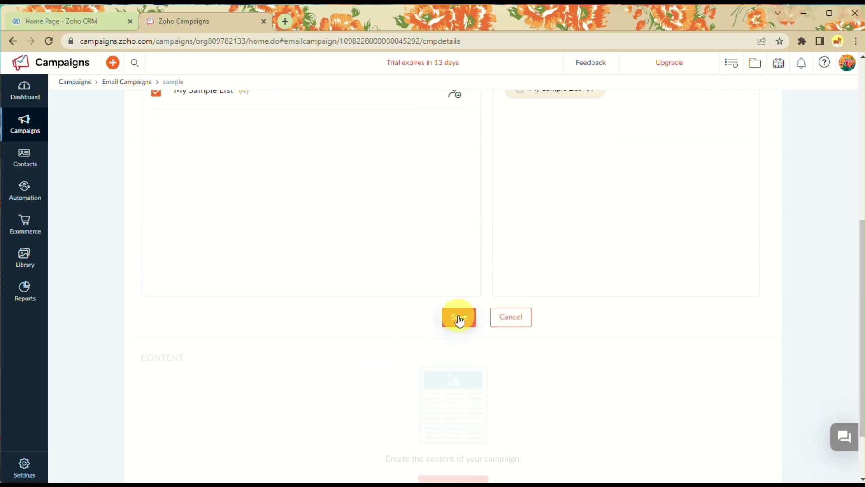
pyautogui.click(458, 315)
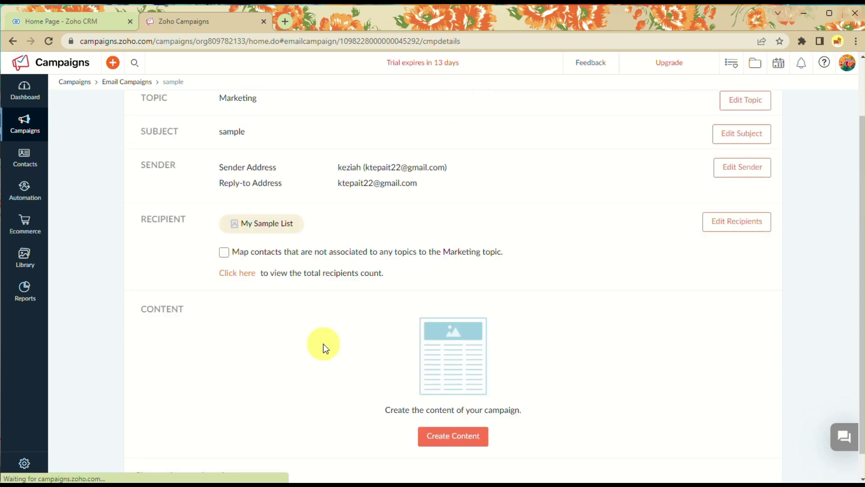
# Start creating the campaign content from the pre-designed templates
pyautogui.scroll(-1, 323, 343)
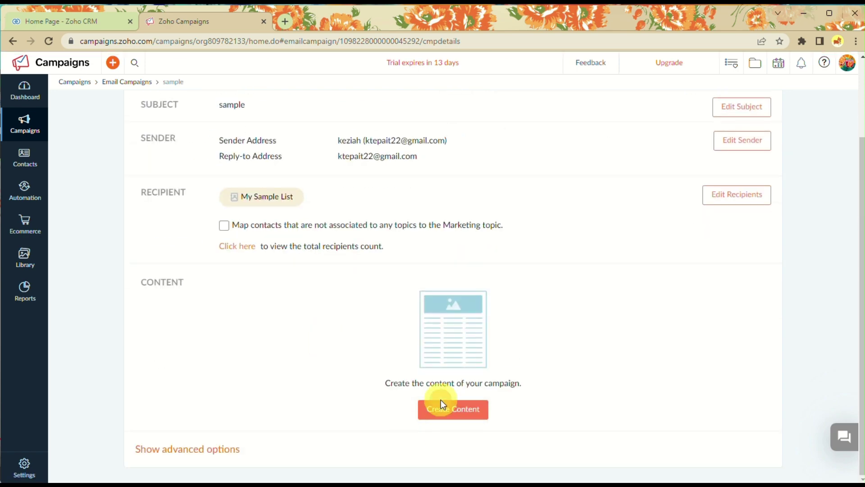
pyautogui.click(452, 413)
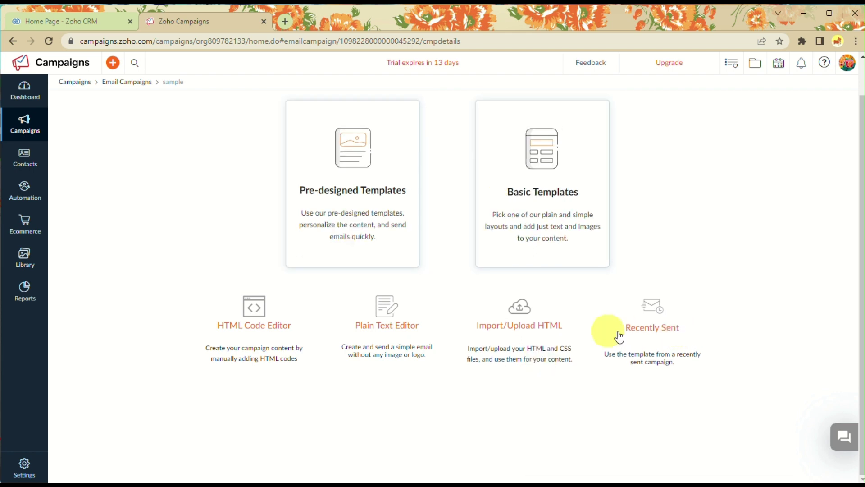
pyautogui.click(386, 254)
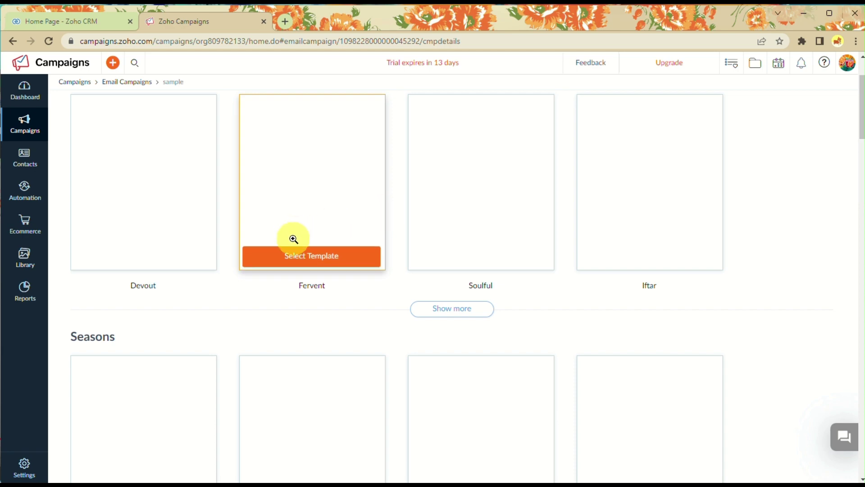
# Preview the Blithe newsletter template and use this Branding Simplified template for the content
pyautogui.scroll(-2, 269, 286)
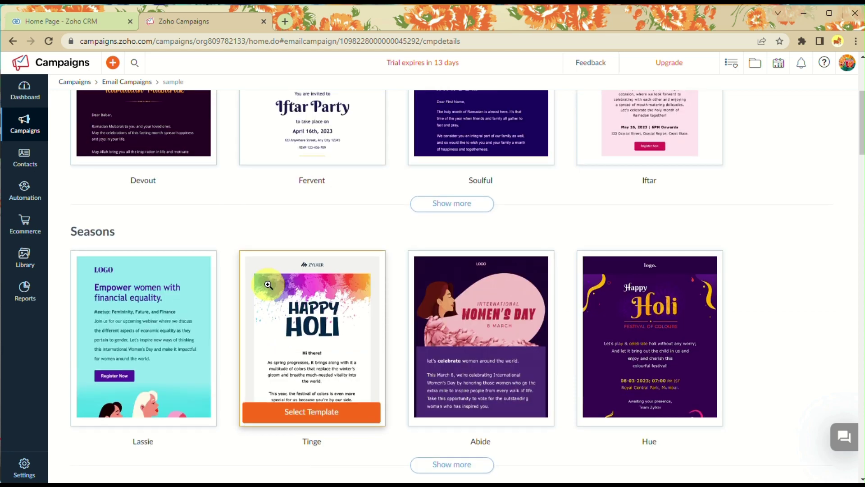
pyautogui.scroll(-3, 267, 286)
pyautogui.scroll(-1, 214, 269)
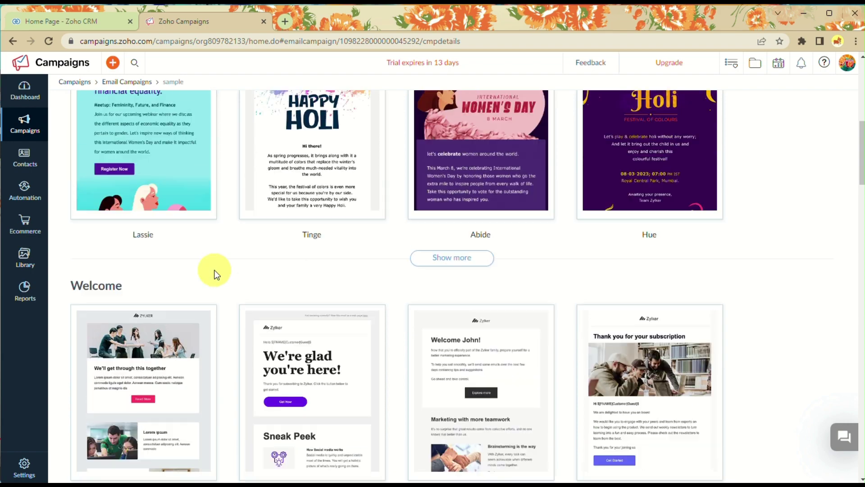
pyautogui.scroll(2, 221, 270)
pyautogui.scroll(1, 227, 271)
pyautogui.scroll(3, 269, 277)
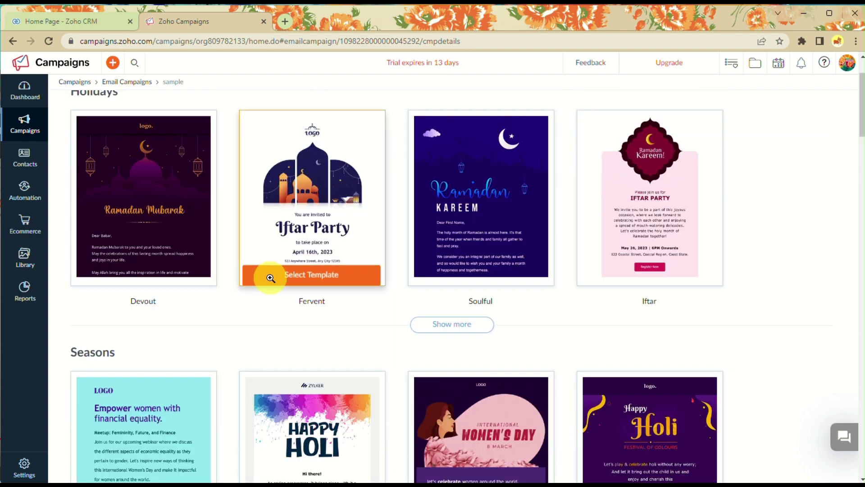
pyautogui.scroll(-9, 270, 278)
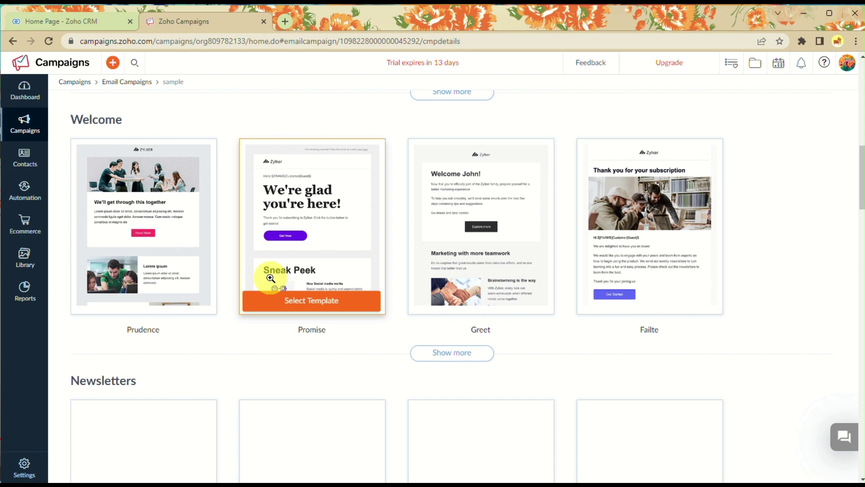
pyautogui.scroll(-1, 272, 281)
pyautogui.scroll(1, 270, 278)
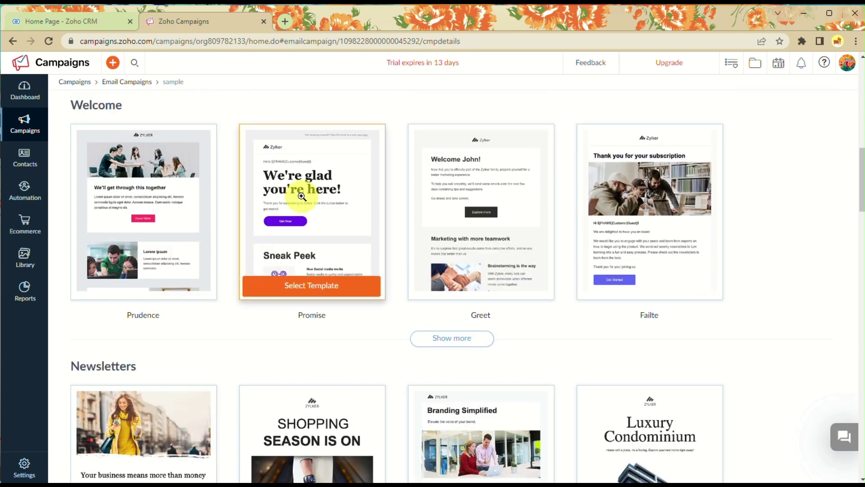
pyautogui.scroll(-3, 302, 197)
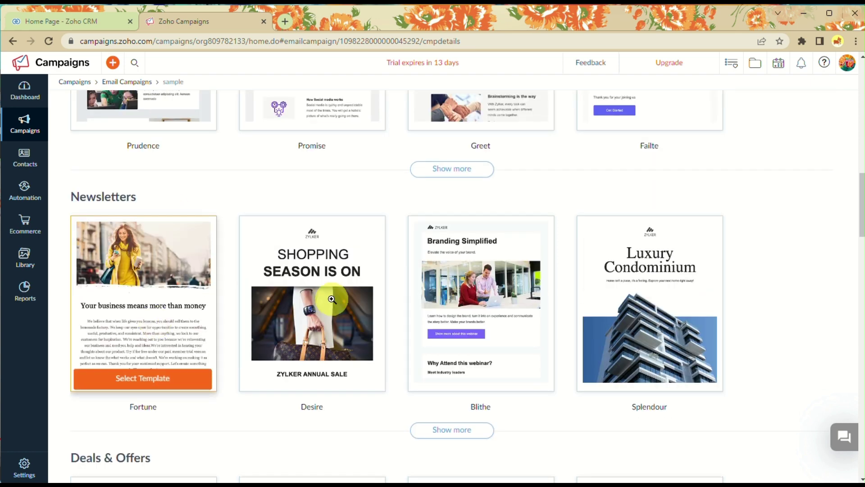
pyautogui.scroll(-3, 546, 315)
pyautogui.scroll(-1, 540, 315)
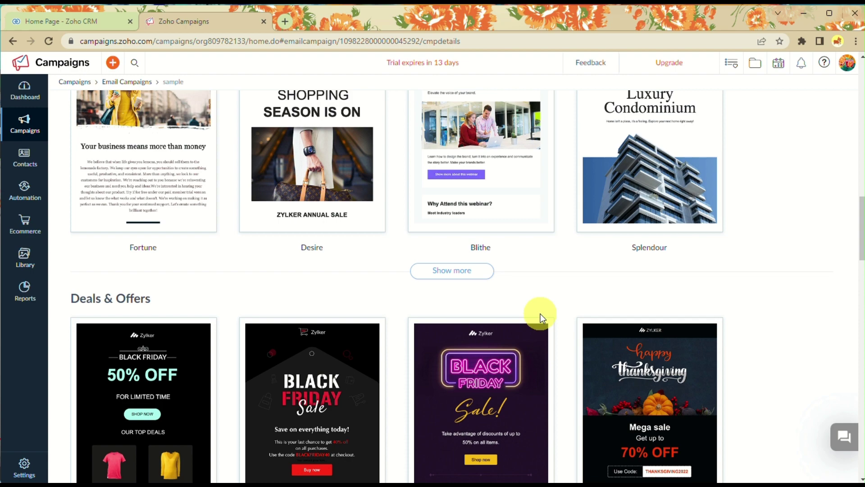
pyautogui.scroll(-6, 540, 314)
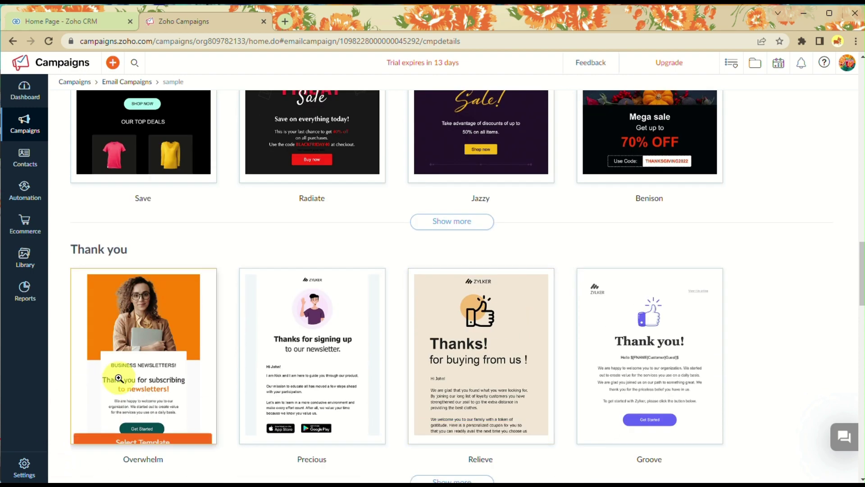
pyautogui.scroll(5, 128, 373)
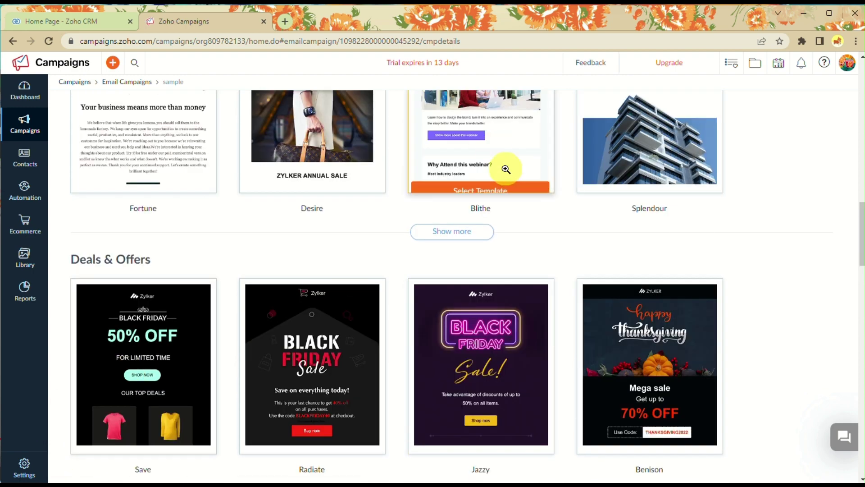
pyautogui.click(505, 169)
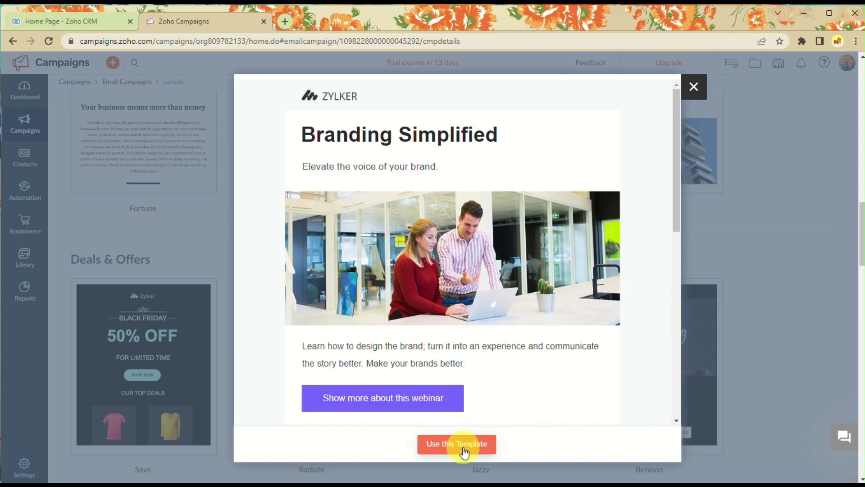
pyautogui.click(465, 451)
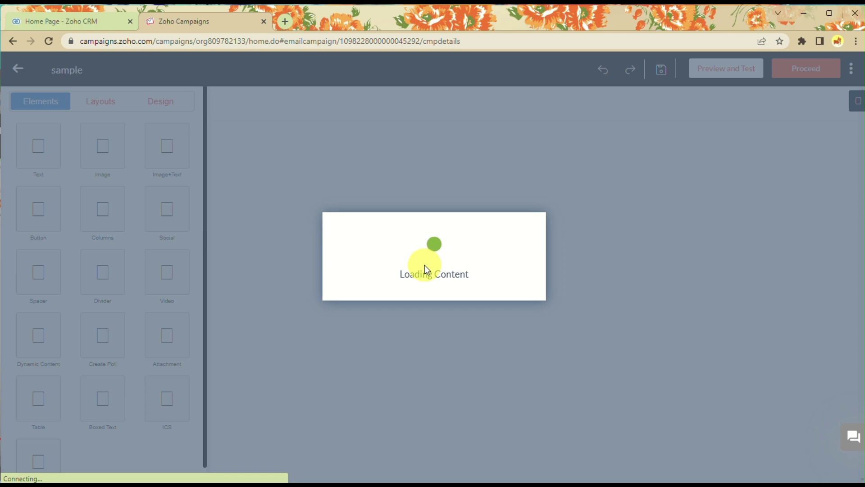
# Select the intro paragraph text in the loaded Branding Simplified email, then deselect it unchanged
pyautogui.scroll(-4, 507, 295)
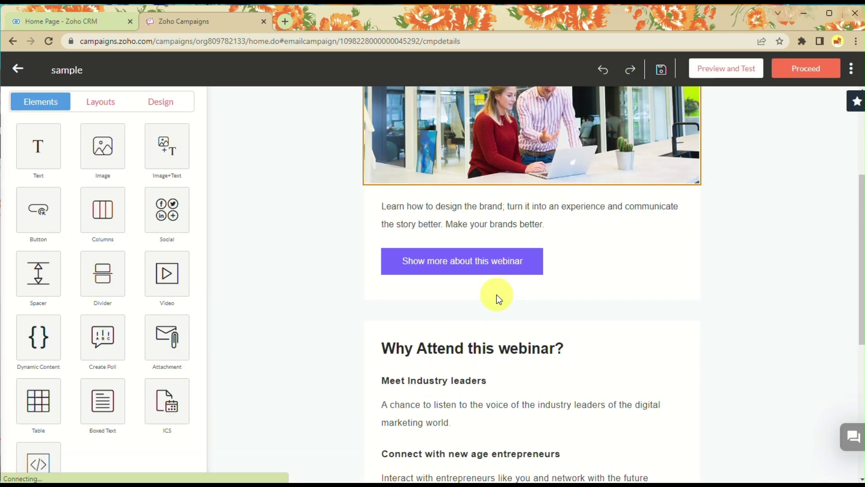
pyautogui.scroll(2, 499, 296)
pyautogui.click(489, 315)
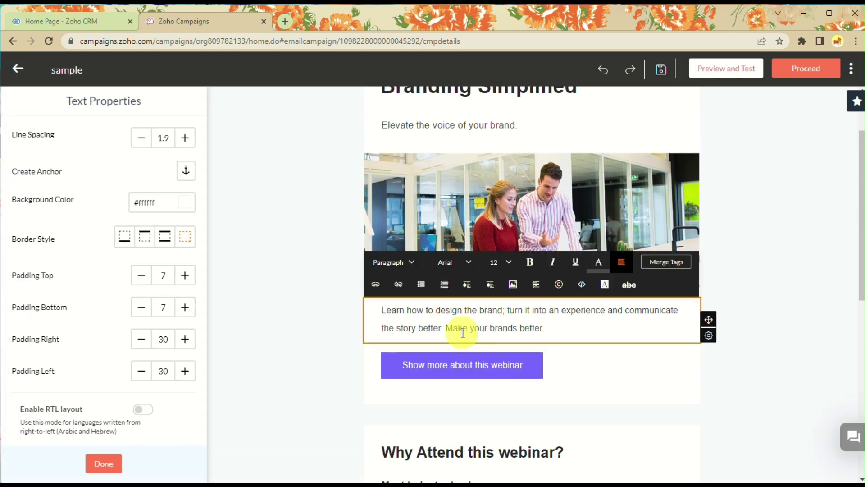
pyautogui.tripleClick(463, 333)
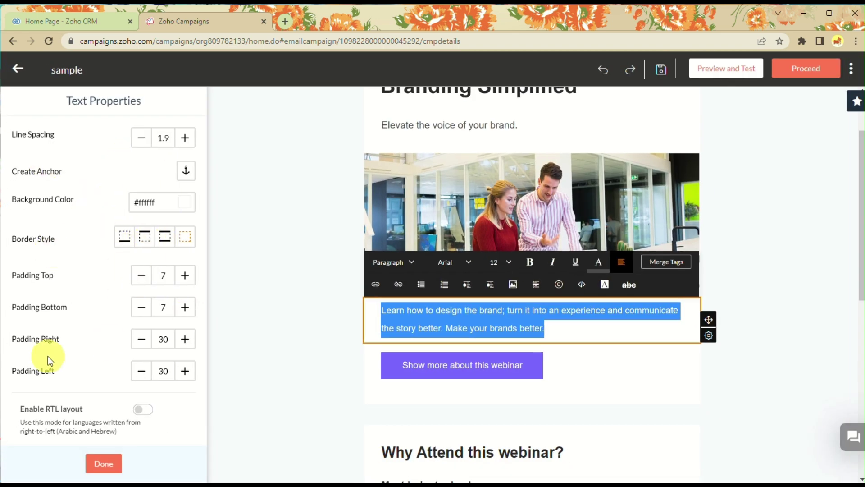
pyautogui.click(316, 285)
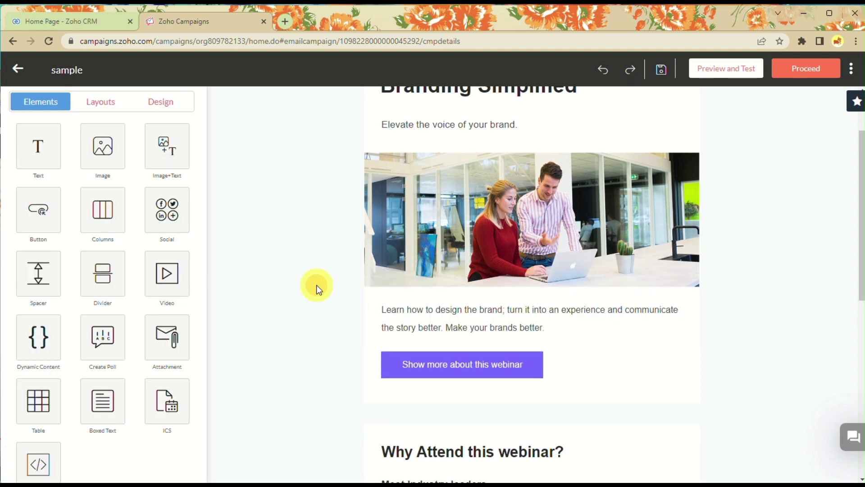
# View the section layouts, then the email's Design settings with its 600 px template width
pyautogui.scroll(-5, 317, 285)
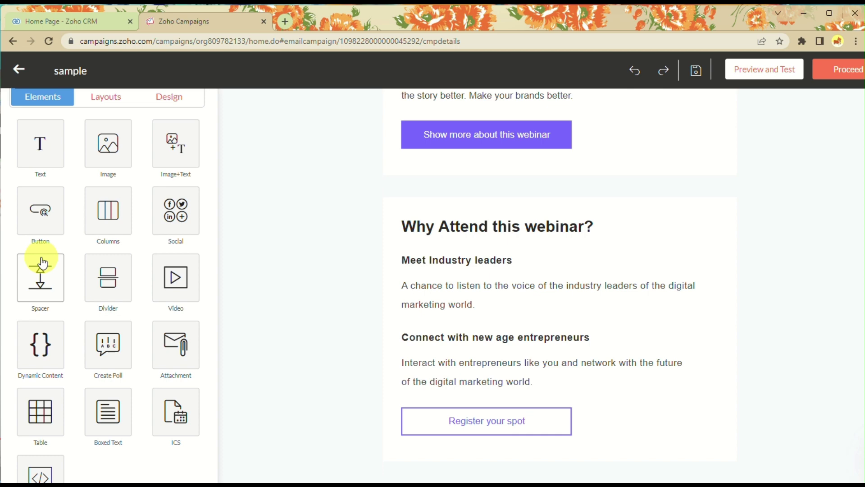
pyautogui.scroll(-1, 38, 259)
pyautogui.scroll(1, 39, 257)
pyautogui.click(110, 113)
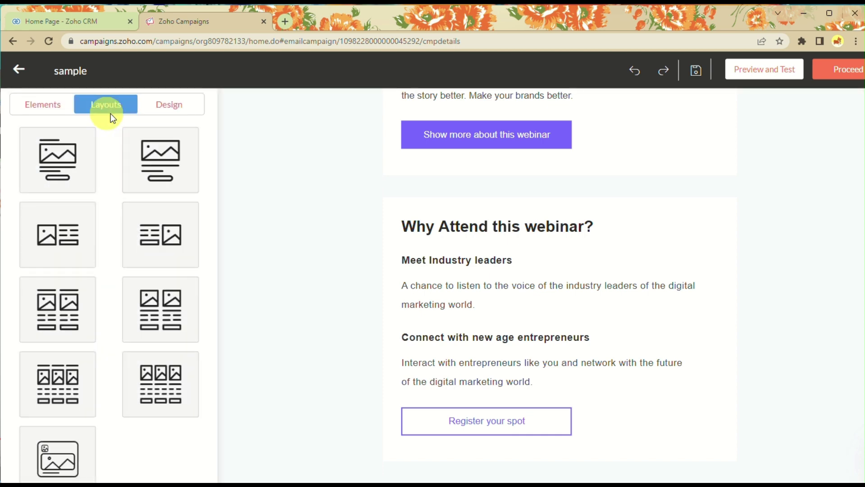
pyautogui.click(163, 107)
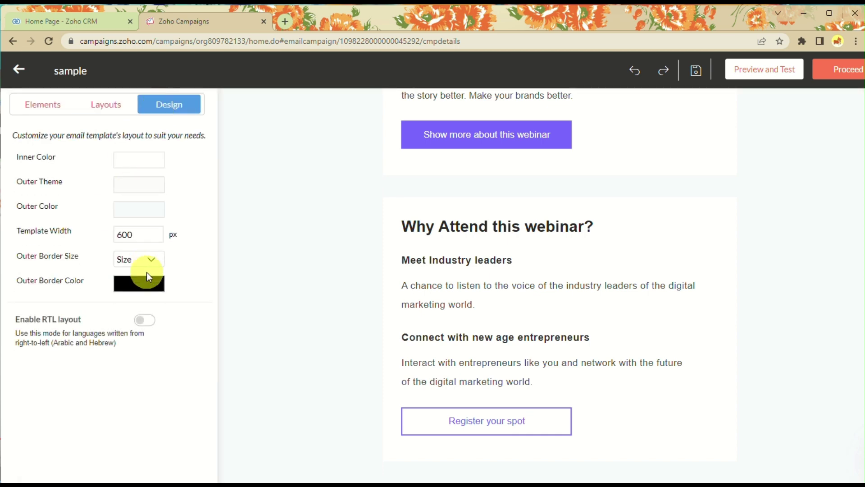
pyautogui.scroll(-1, 307, 247)
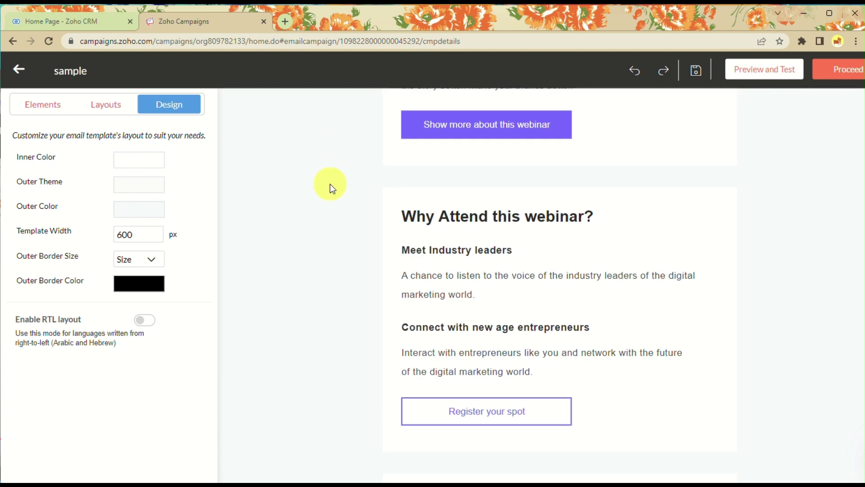
pyautogui.scroll(-4, 330, 184)
pyautogui.scroll(8, 329, 184)
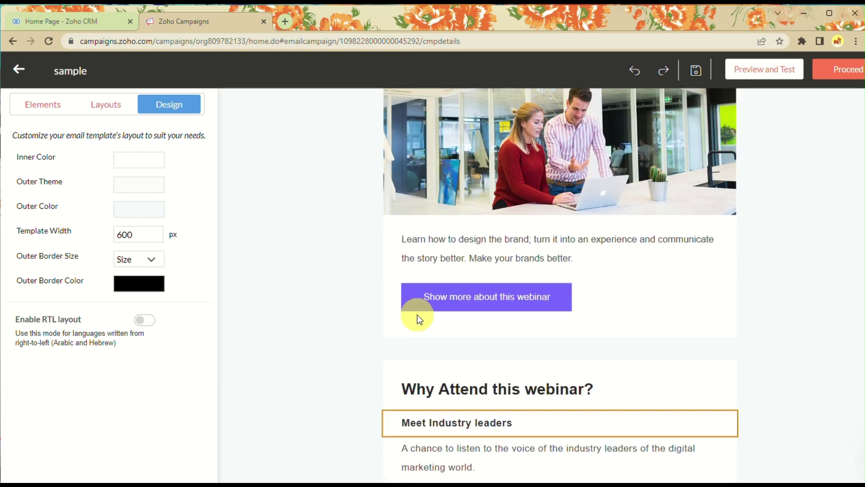
# Save the email content, scroll through its preview, and return to the editor
pyautogui.click(777, 71)
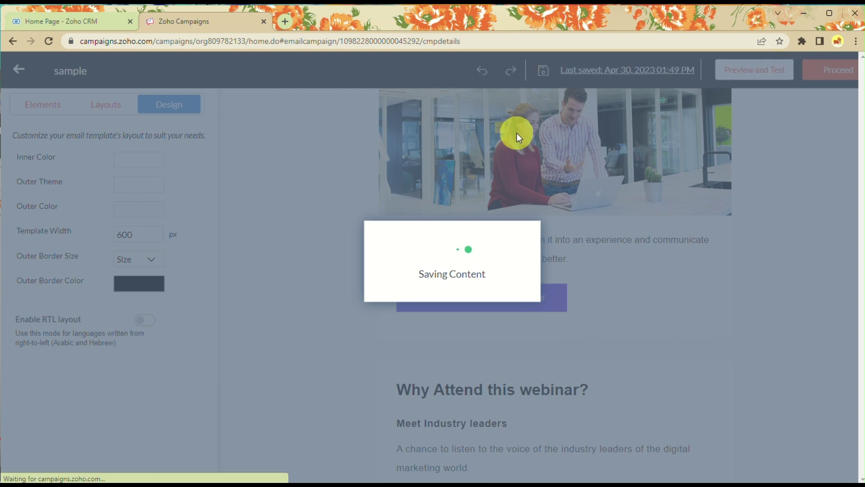
pyautogui.scroll(-4, 215, 294)
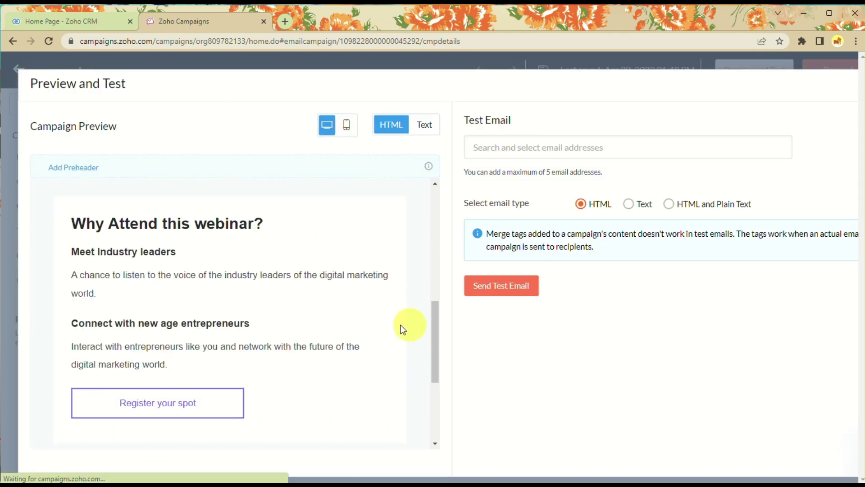
pyautogui.scroll(-1, 615, 320)
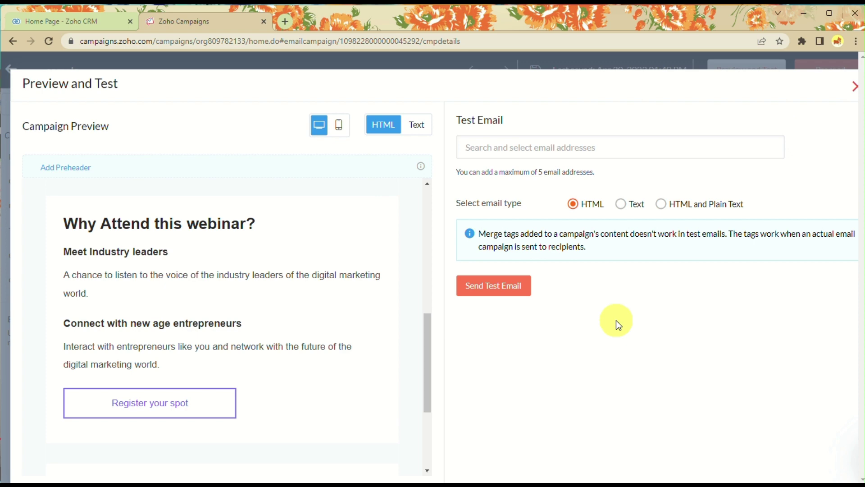
pyautogui.click(837, 85)
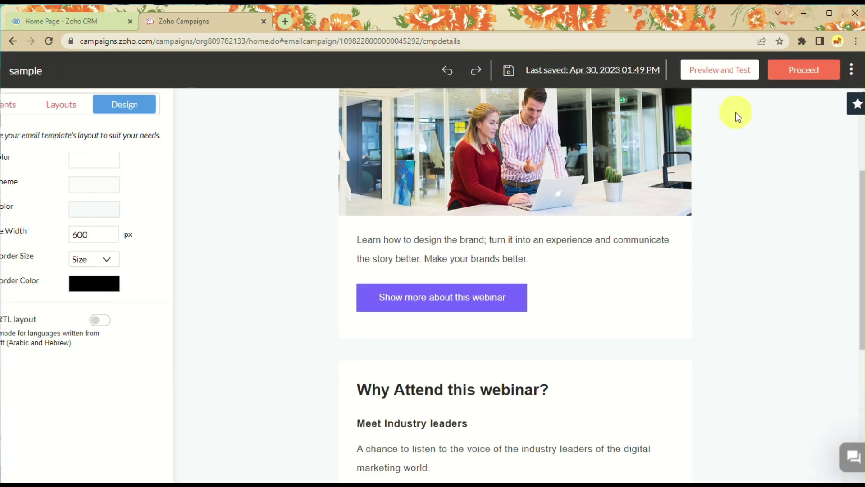
# Proceed to the sample draft's Review and launch page and show its More actions list
pyautogui.click(812, 70)
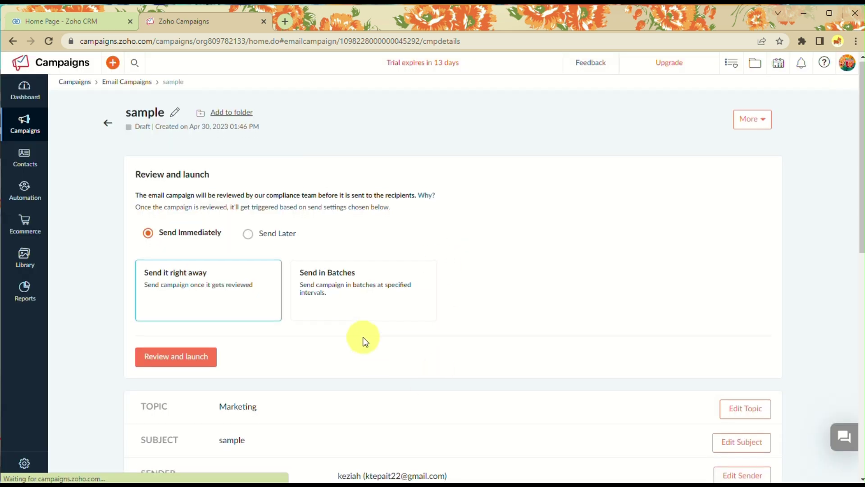
pyautogui.scroll(-1, 365, 342)
pyautogui.scroll(-10, 365, 341)
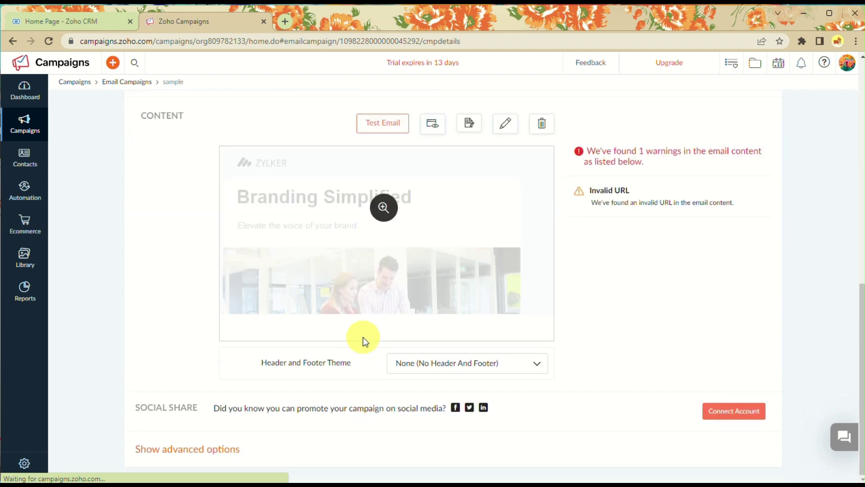
pyautogui.scroll(10, 716, 386)
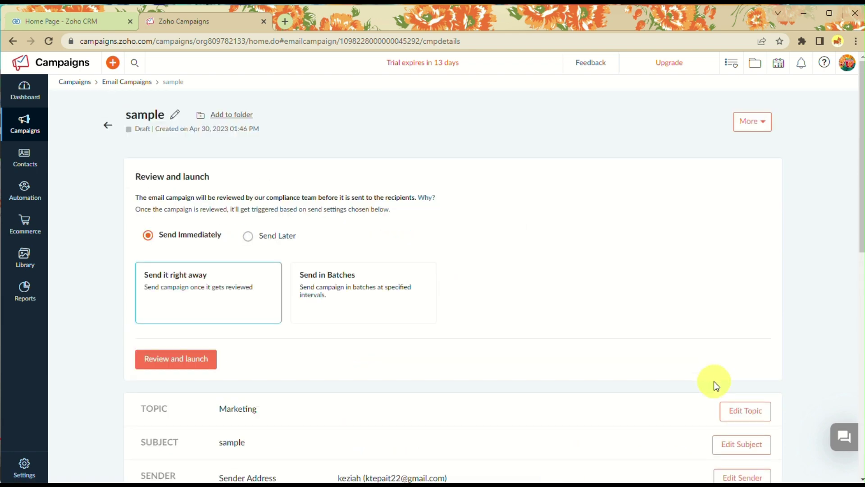
pyautogui.click(759, 118)
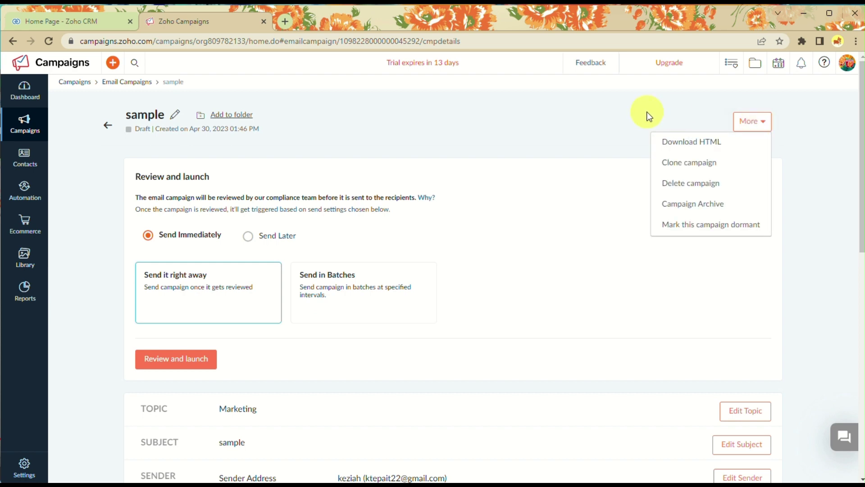
pyautogui.click(107, 126)
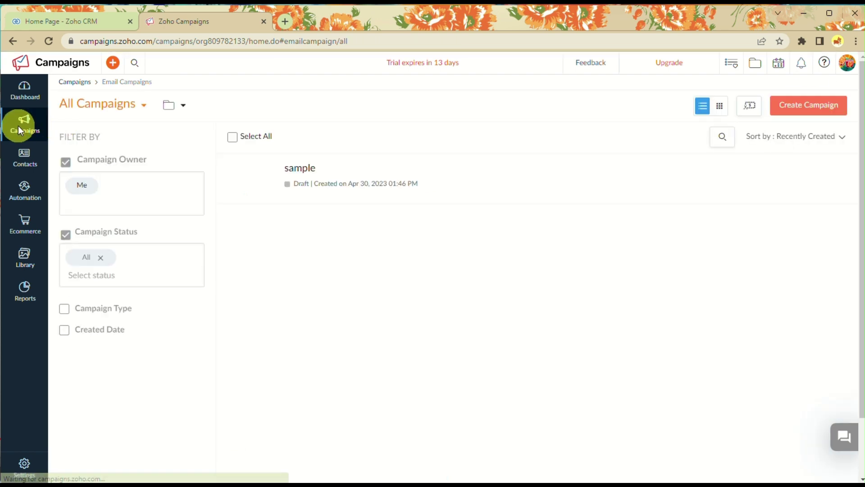
pyautogui.click(20, 126)
pyautogui.click(98, 129)
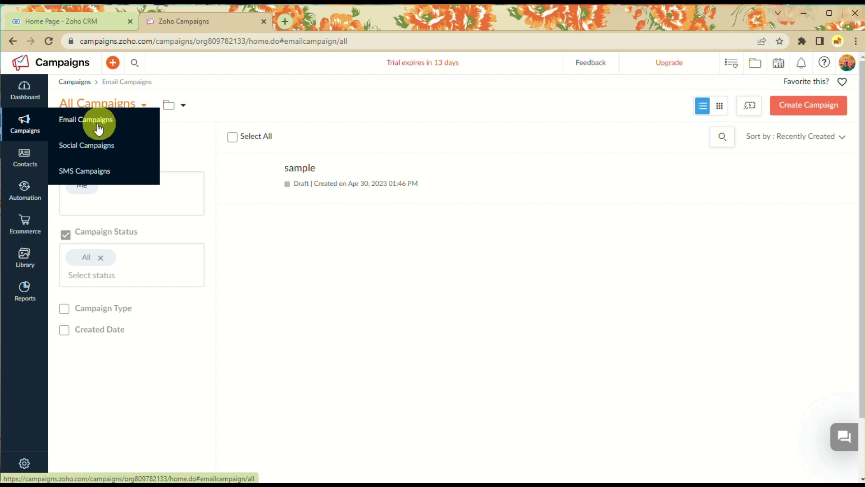